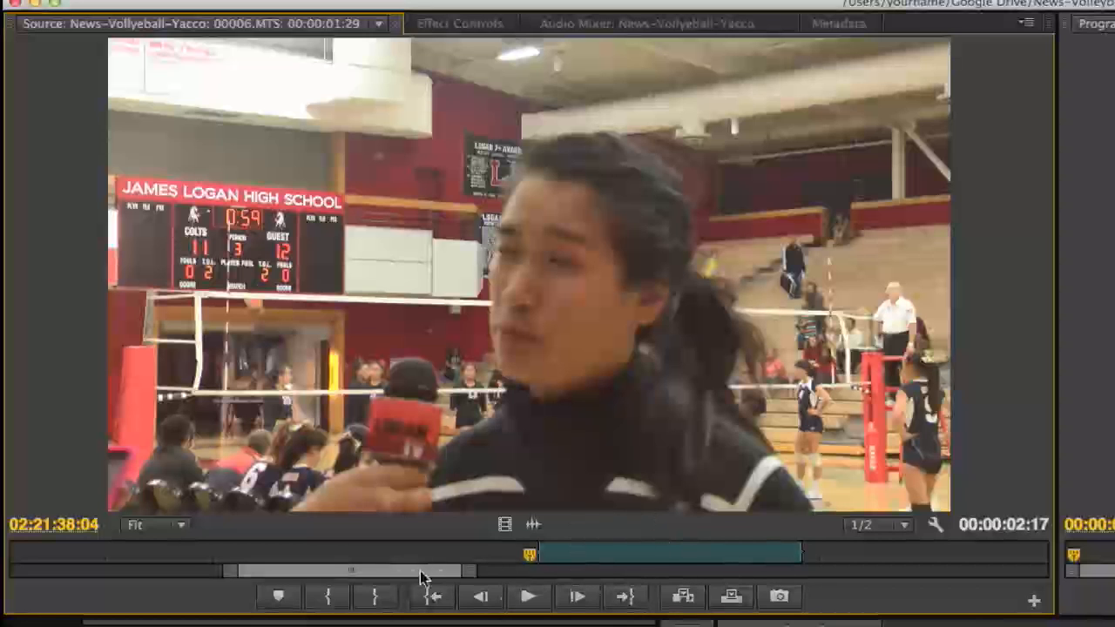
Enter the first interviewee's name with "Class of 2014" below it in the script's VIDEO column beside the first SOT quote.
drag(231, 571, 137, 575)
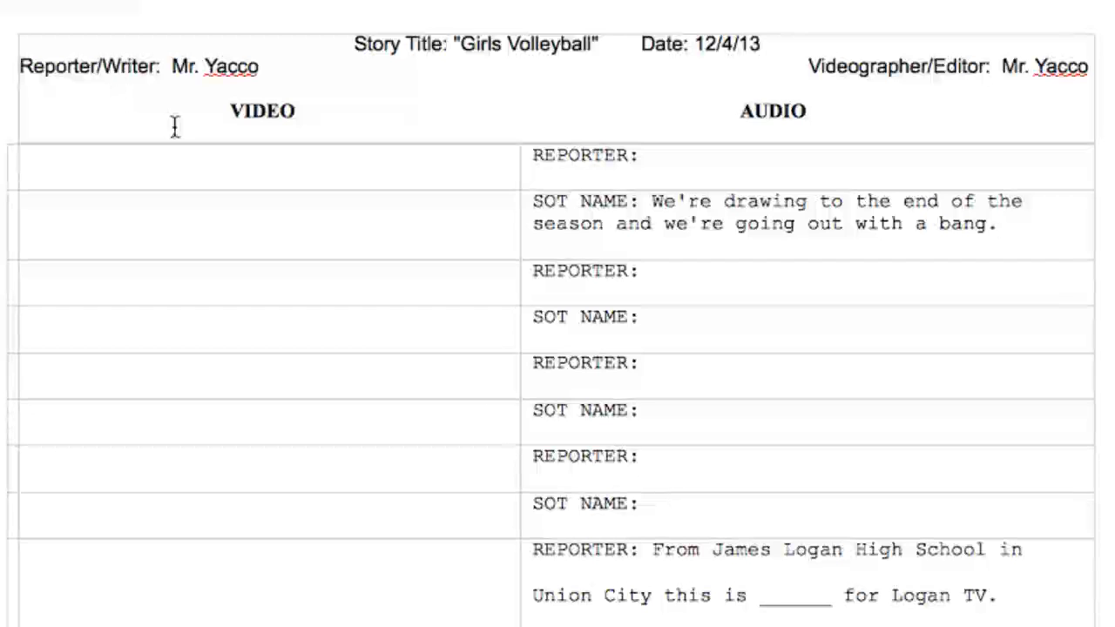
click(202, 212)
text(Leslie)
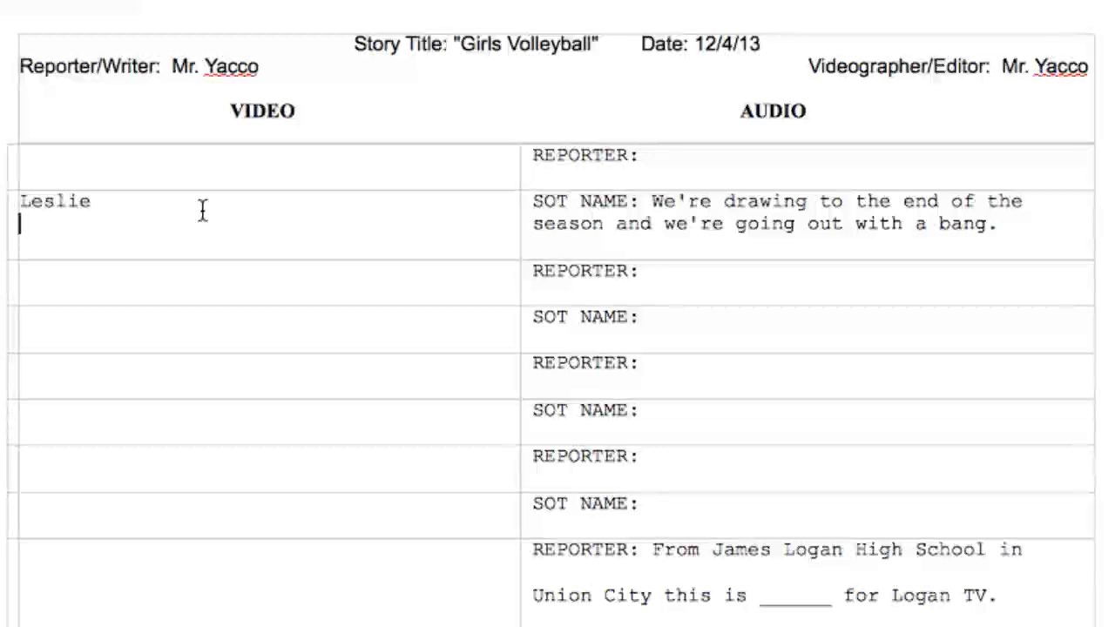
text(Class of 2014)
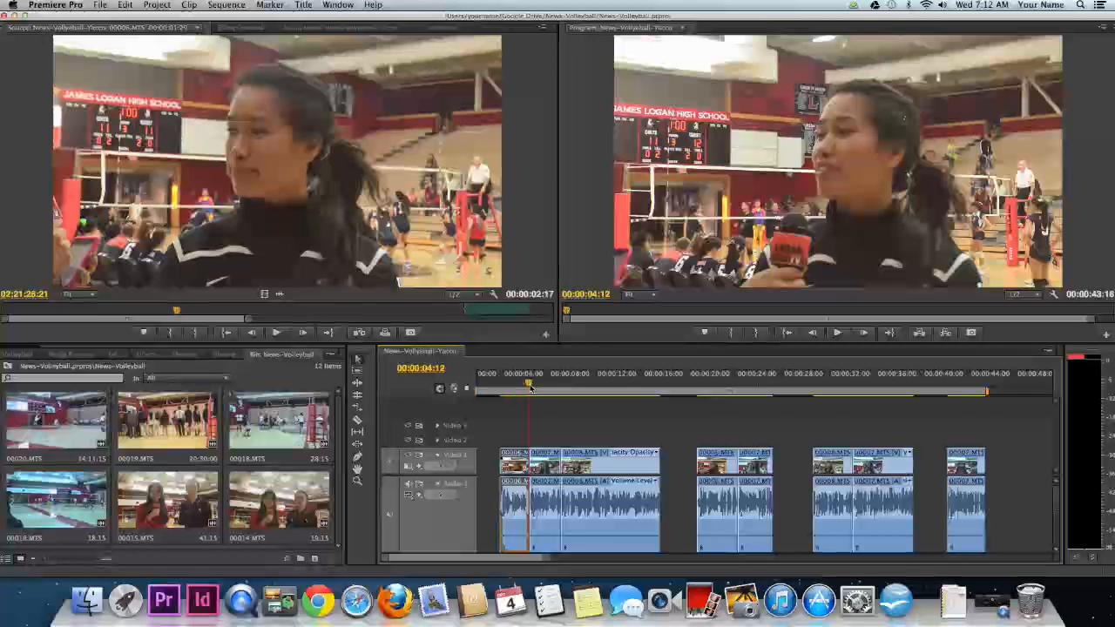
Play the second sound bite from 00:00:04:12 and add "SOT NAME: We're pretty pumped" below the first quote in the script's AUDIO column.
mouse_move(527, 390)
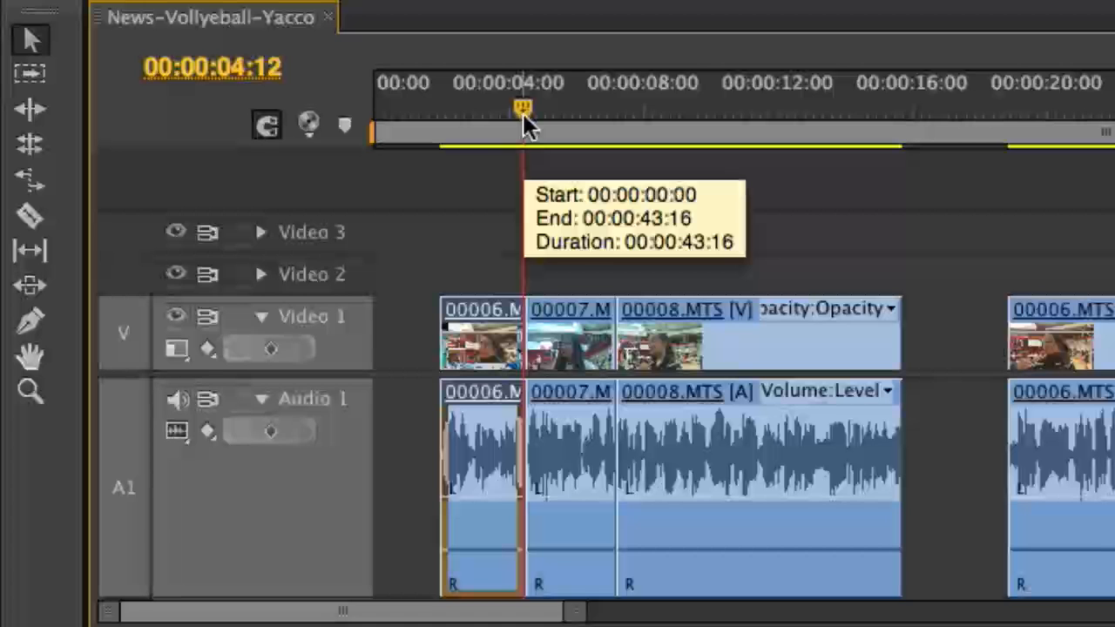
key(space)
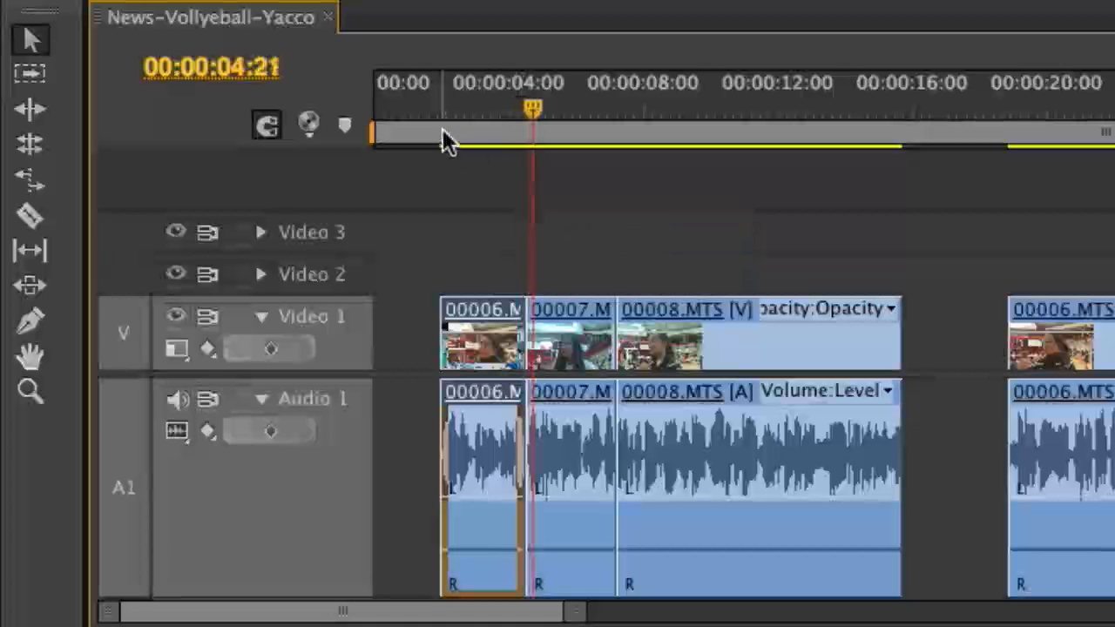
key(super+Tab)
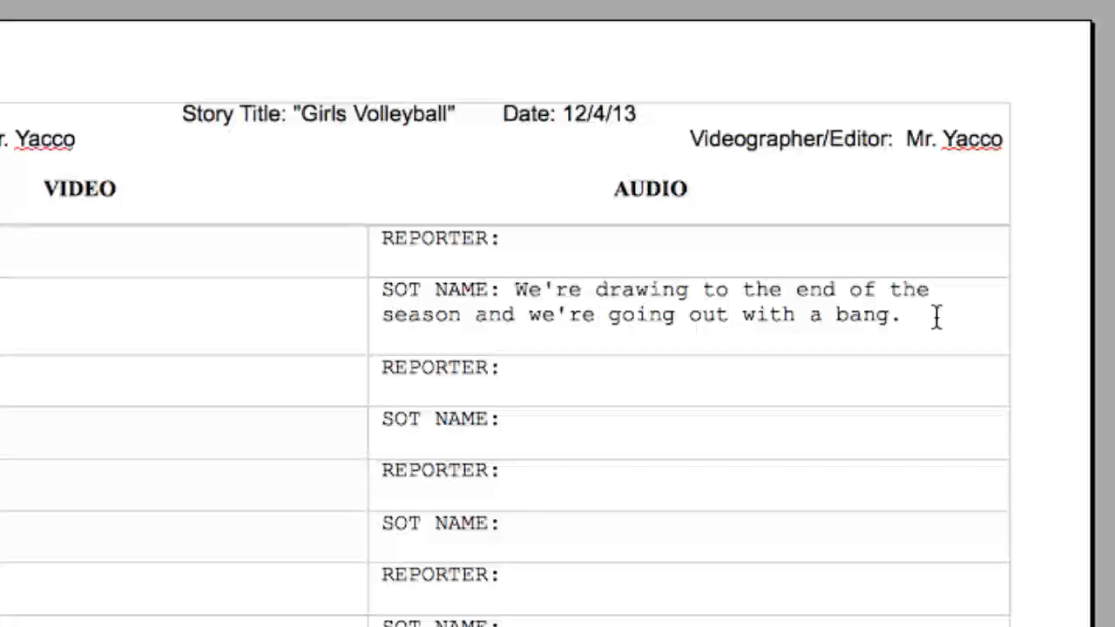
key(Return)
key(Return)
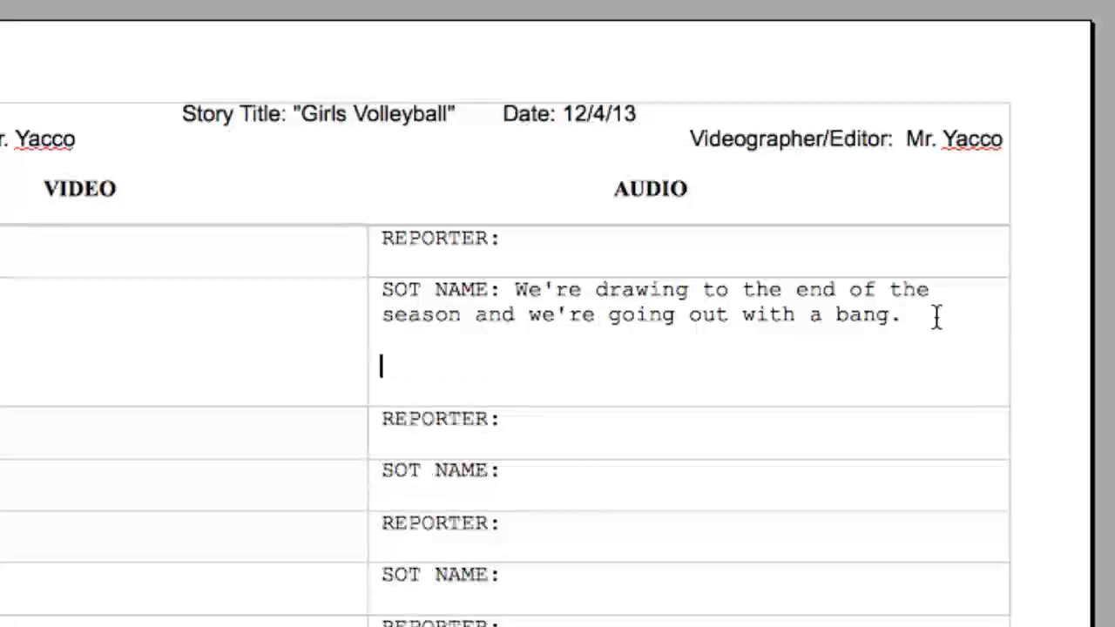
text(SOT NAME:)
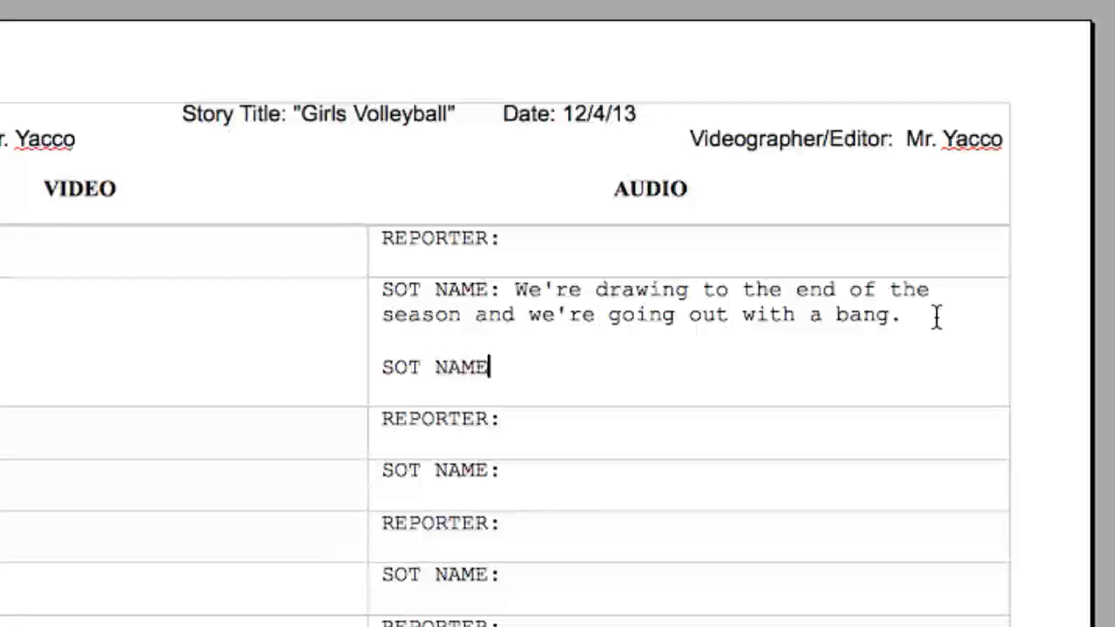
text( We're pretty pumped)
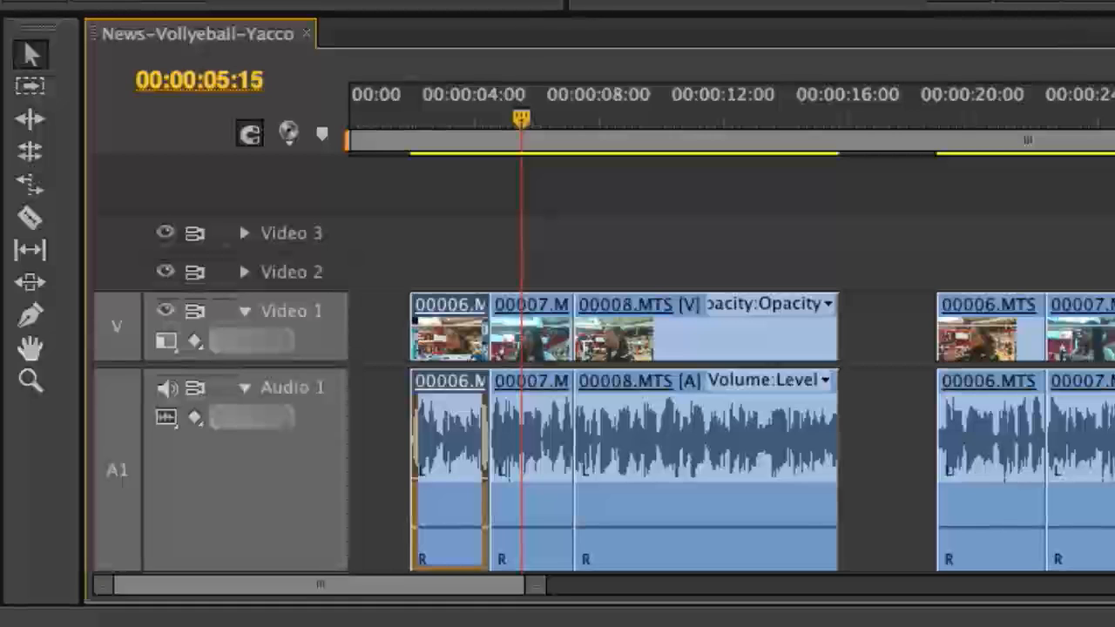
Listen to more of the second sound bite and complete its transcription with "and we're hoping to win tonight.".
key(space)
key(space)
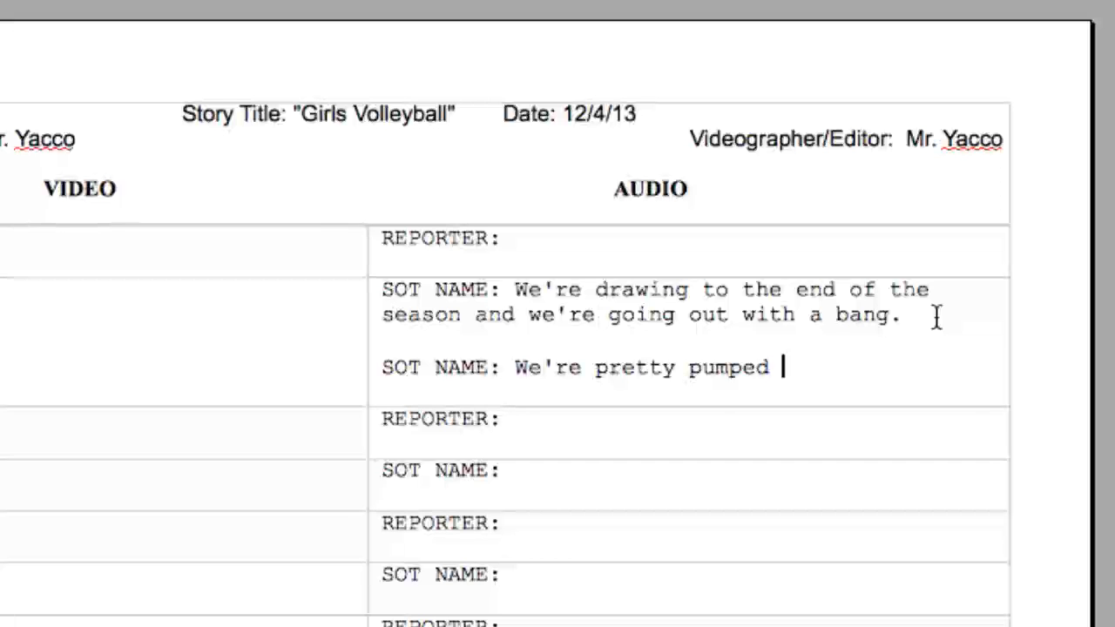
text(and we're aho)
key(BackSpace)
key(BackSpace)
key(BackSpace)
text(hoping)
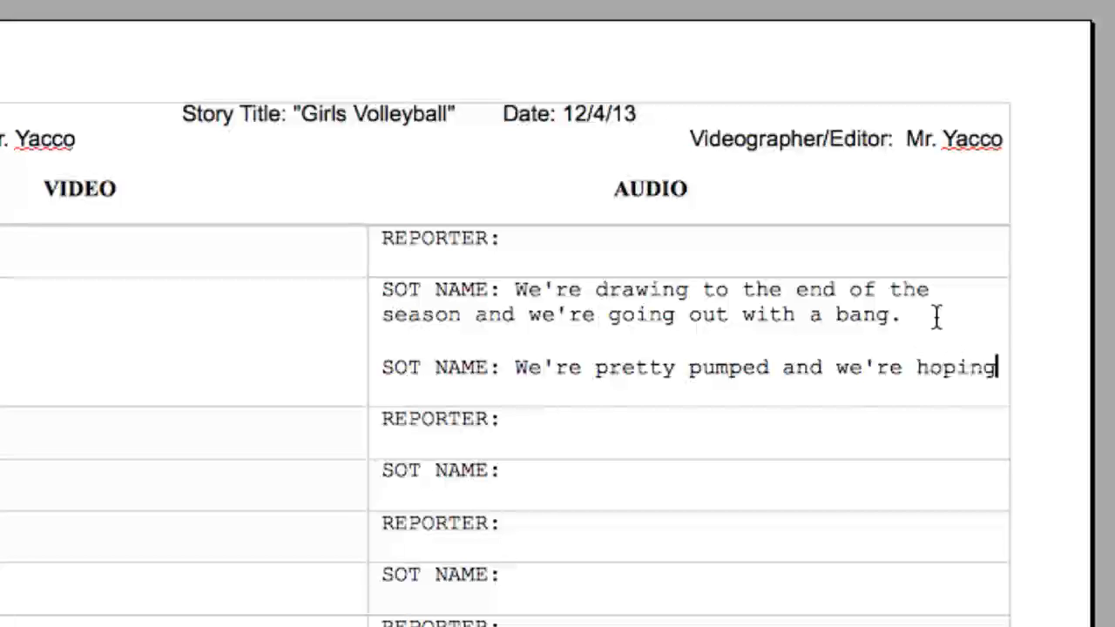
text( to win tonight.)
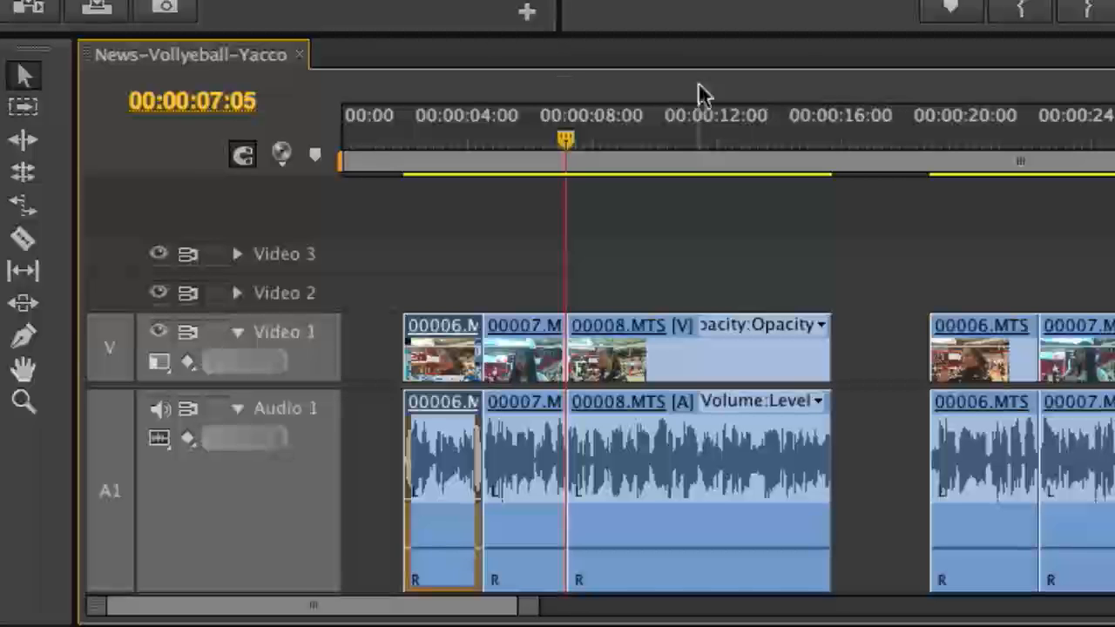
Examine the gap after the first group of clips at 00:00:17:07 and the matching REPORTER and SOT NAME rows in the script.
click(879, 155)
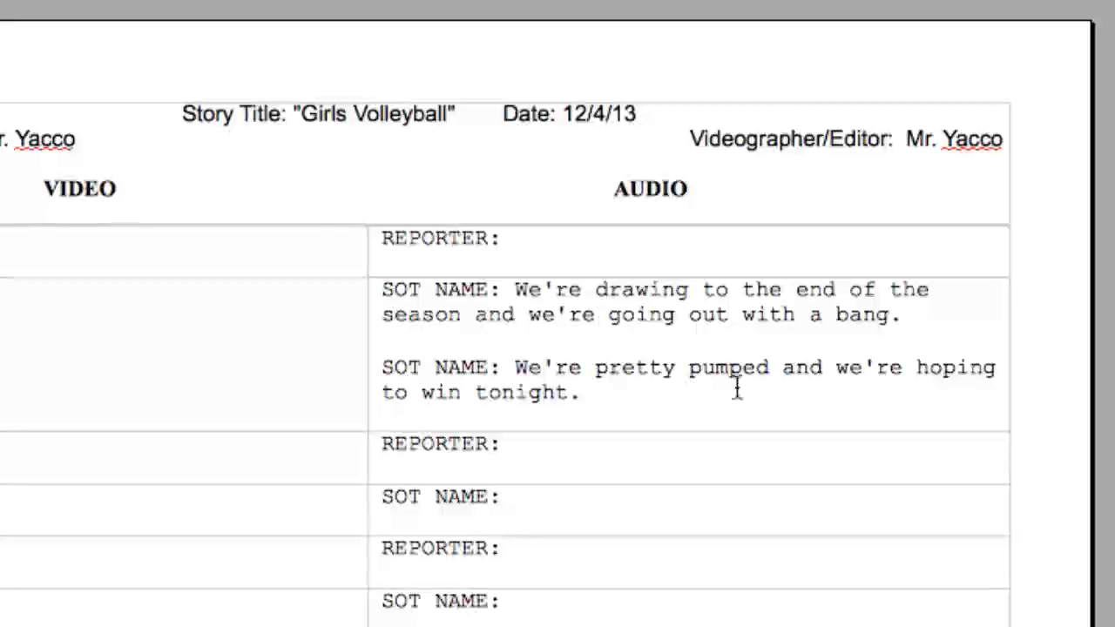
click(513, 451)
drag(386, 443, 498, 445)
click(537, 500)
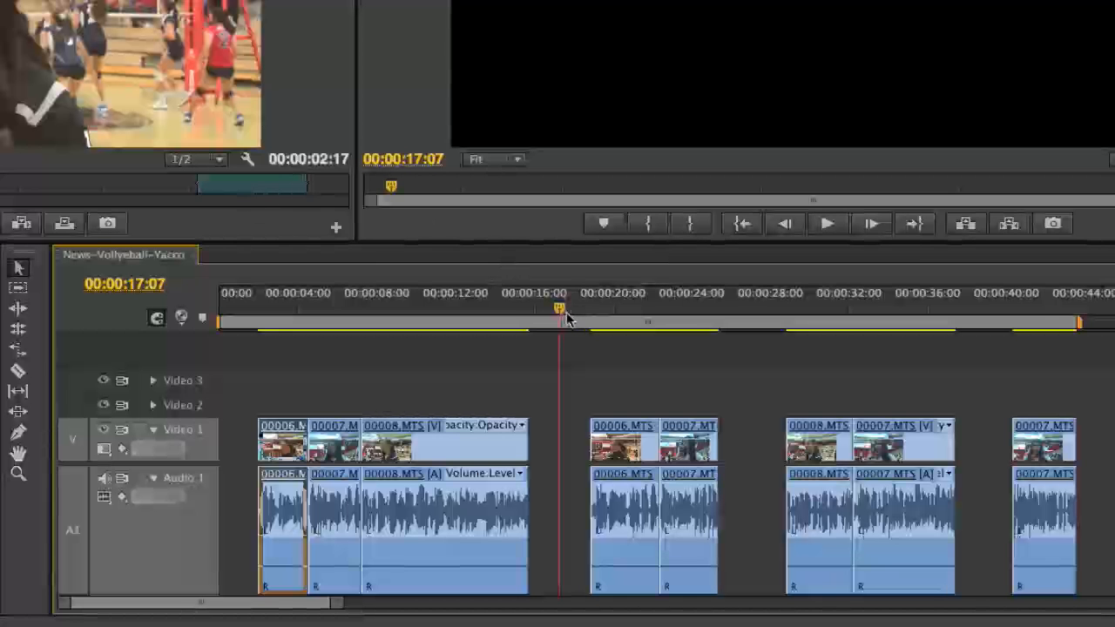
click(558, 312)
mouse_move(558, 314)
mouse_down()
mouse_move(520, 314)
mouse_move(556, 313)
mouse_up()
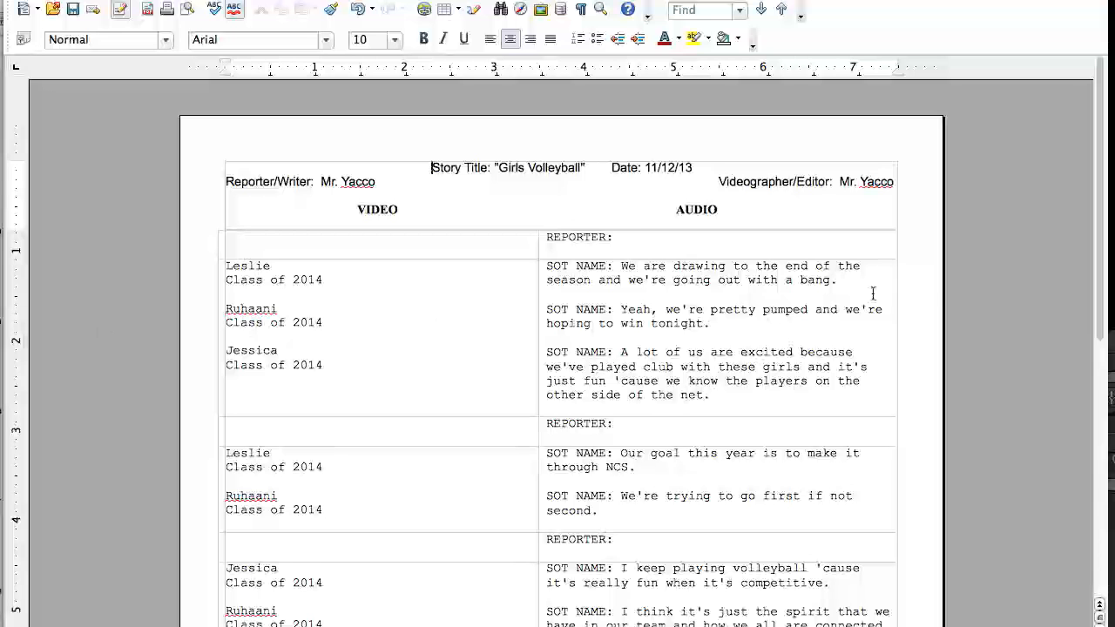
In the completed script, replace NAME in the first SOT line with the first interviewee's name from the VIDEO column.
scroll(1098, 252, down, 3)
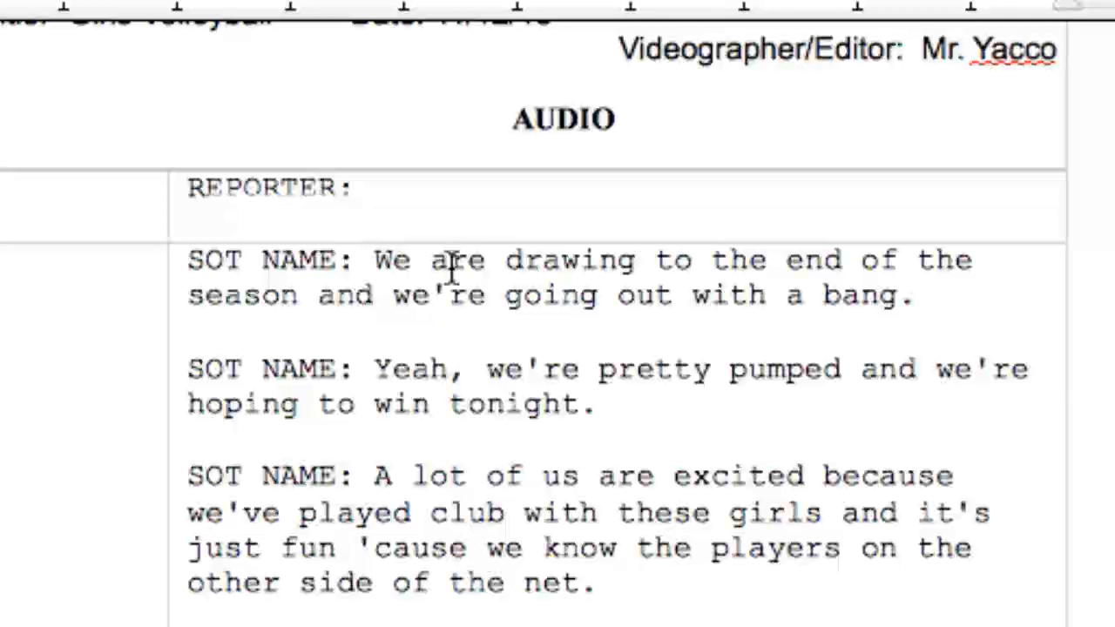
click(449, 262)
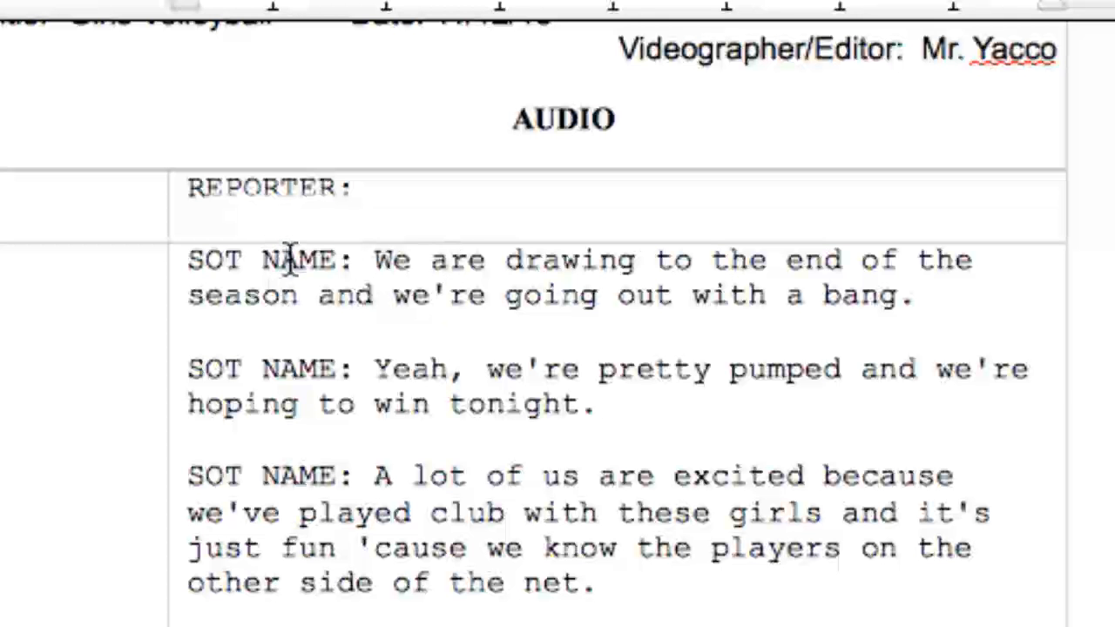
double_click(290, 260)
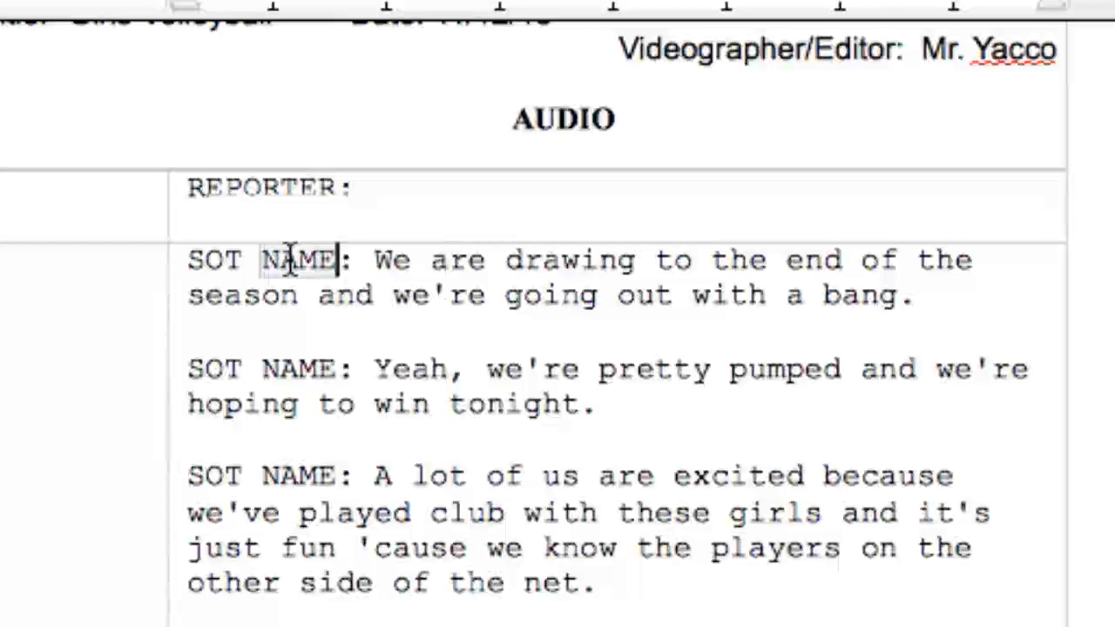
double_click(78, 184)
key(ctrl+c)
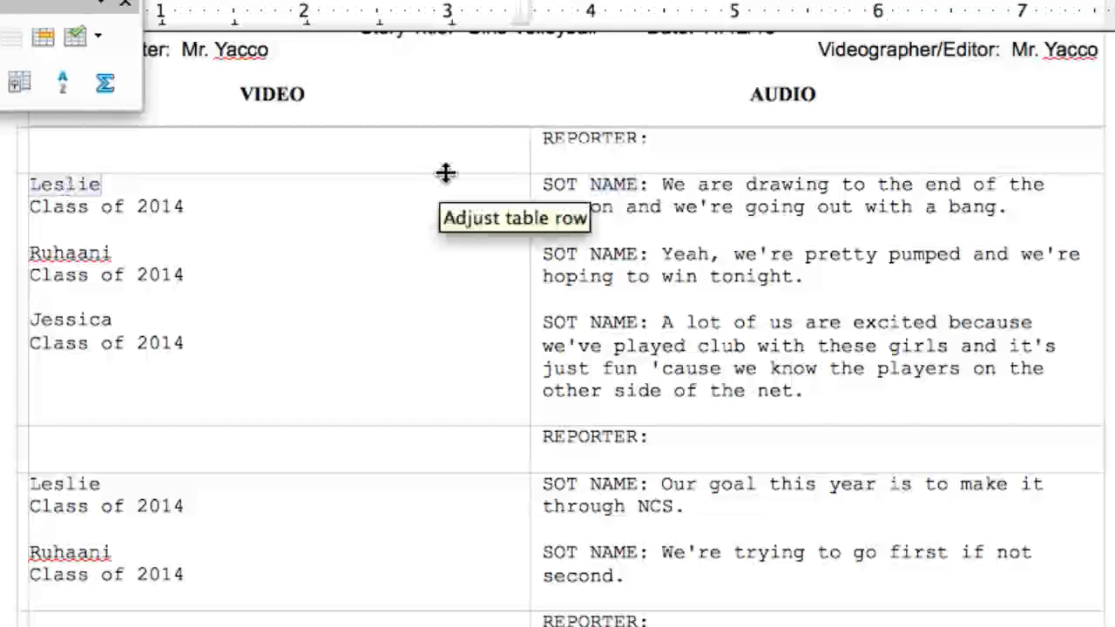
double_click(614, 184)
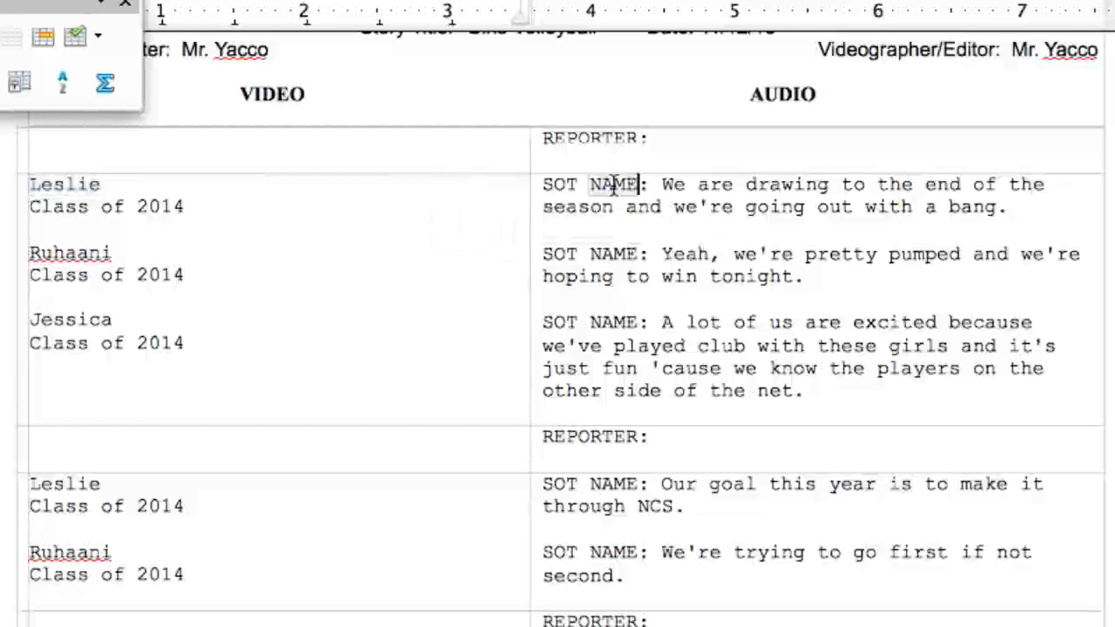
key(ctrl+v)
Replace NAME in the second and third SOT lines with the matching interviewees' names from the VIDEO column, and save the script.
double_click(75, 253)
key(ctrl+c)
double_click(608, 253)
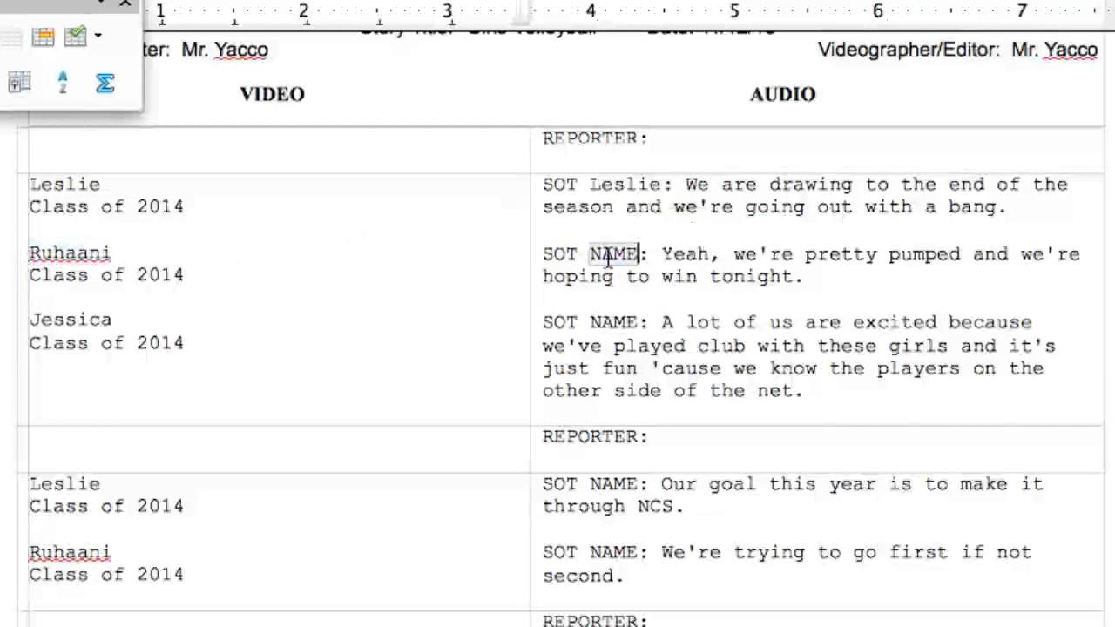
key(ctrl+v)
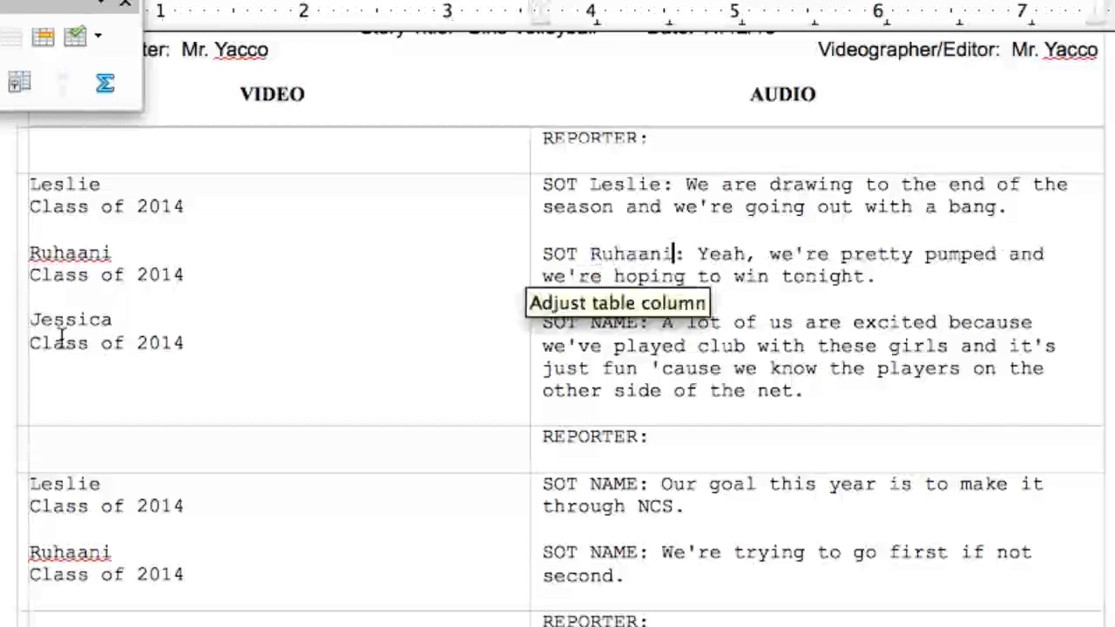
double_click(68, 323)
key(ctrl+c)
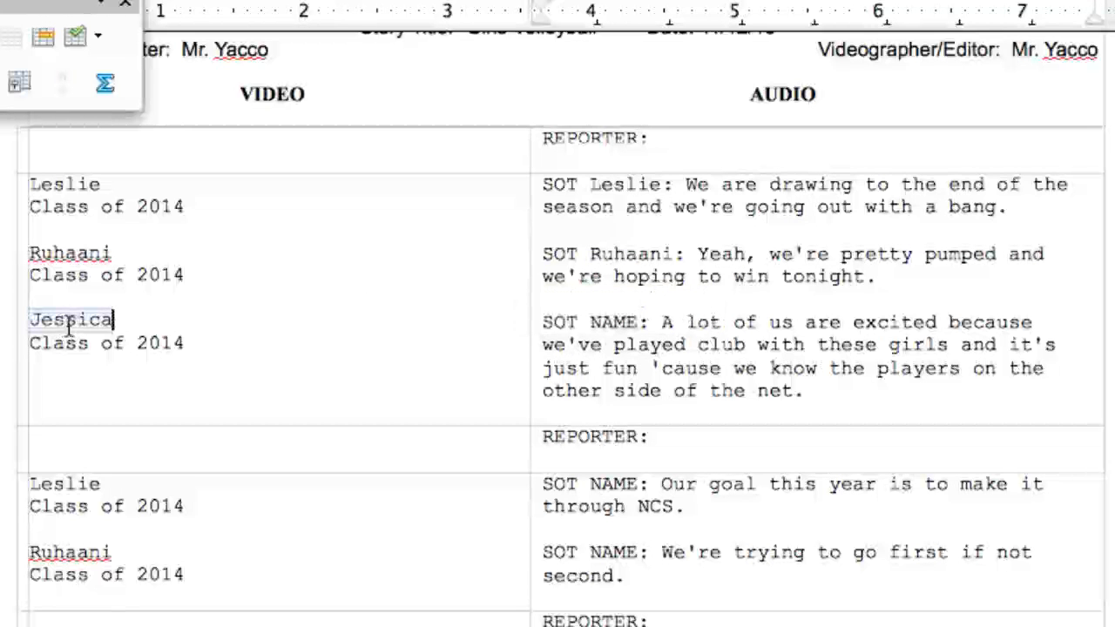
double_click(604, 319)
key(ctrl+v)
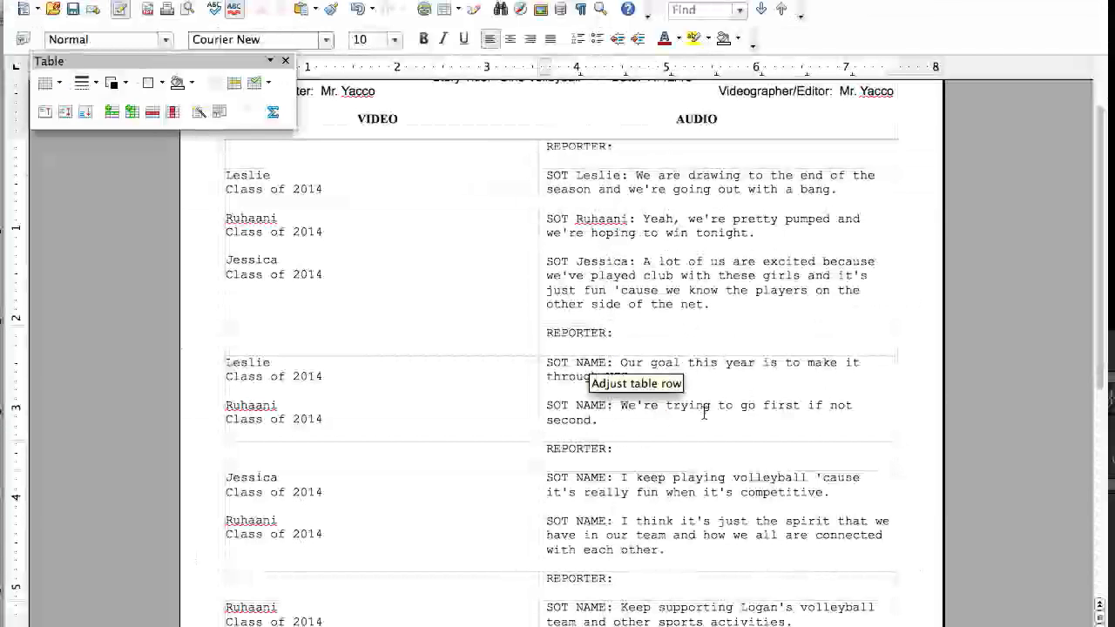
drag(1096, 345, 1090, 399)
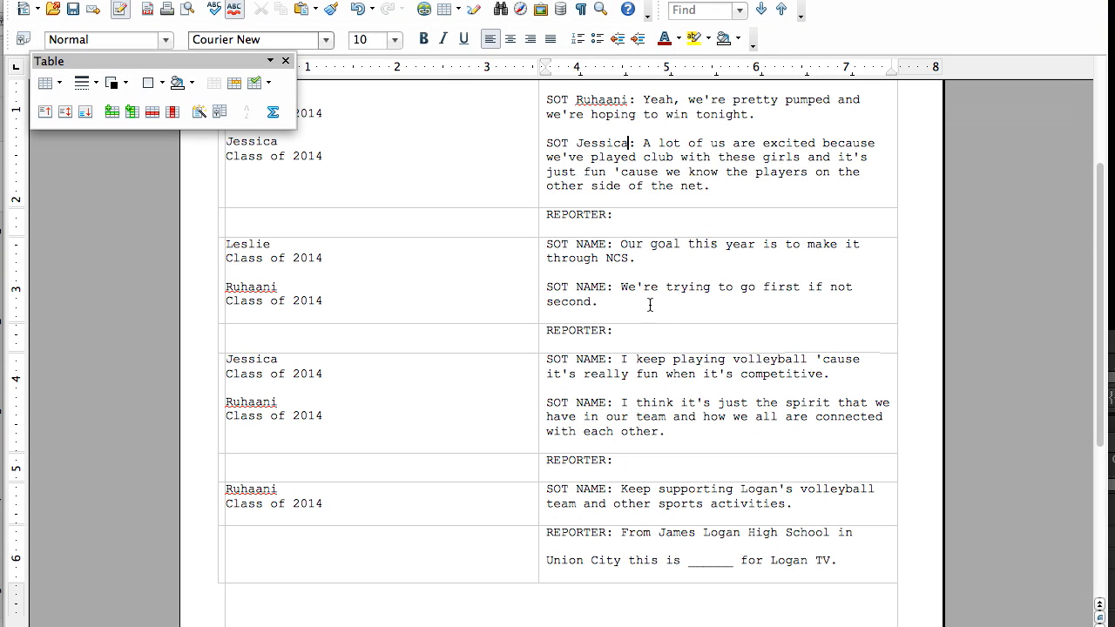
key(super+s)
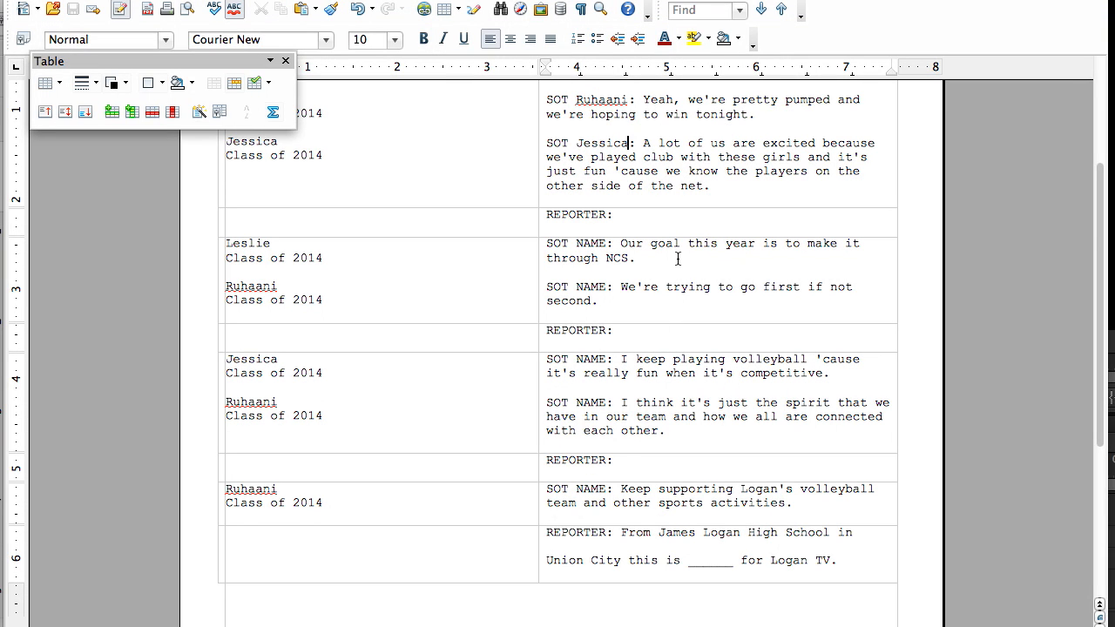